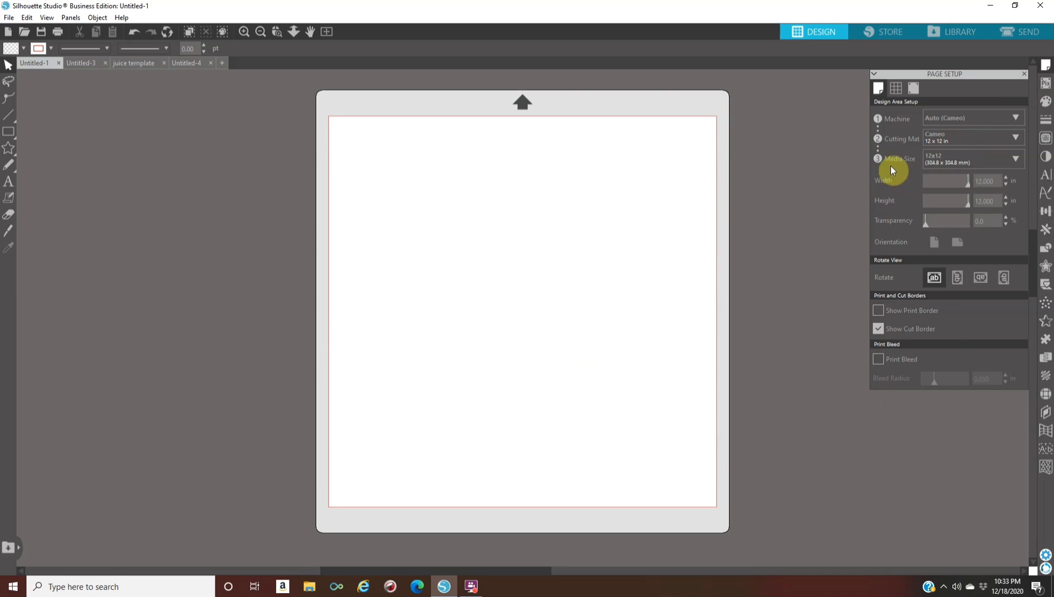
# Set the page's media size to Letter (8.5 x 11.0 in), try full page transparency and return it to 0%
pyautogui.click(992, 168)
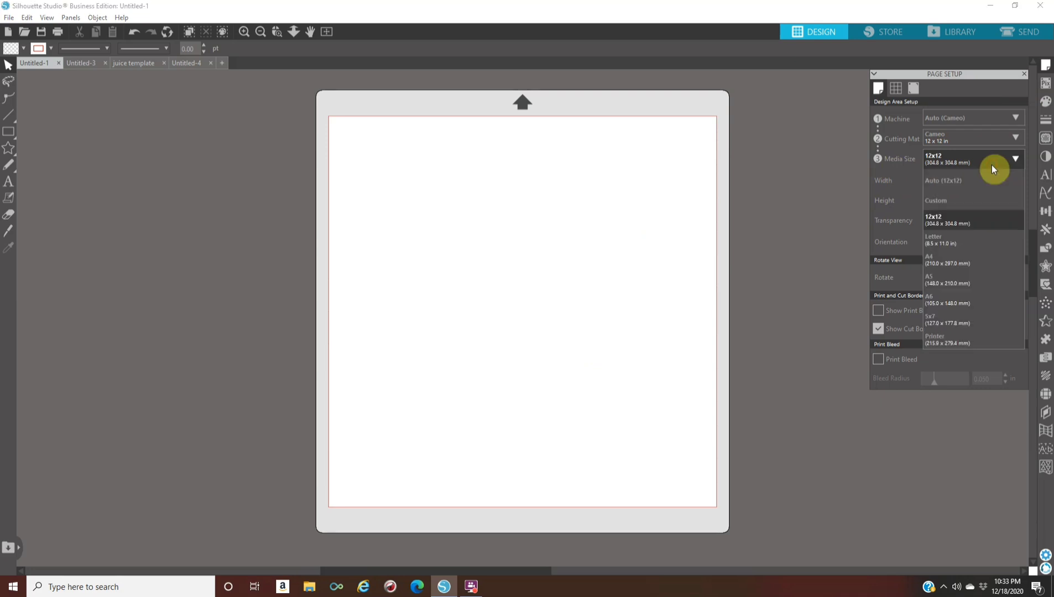
pyautogui.click(947, 244)
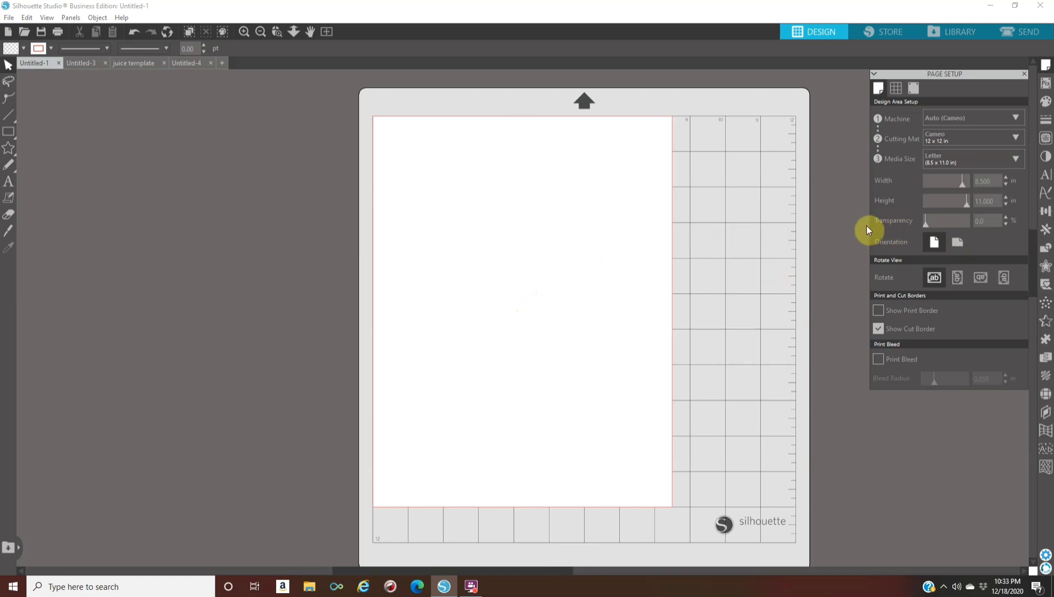
pyautogui.moveTo(936, 224); pyautogui.dragTo(980, 224)
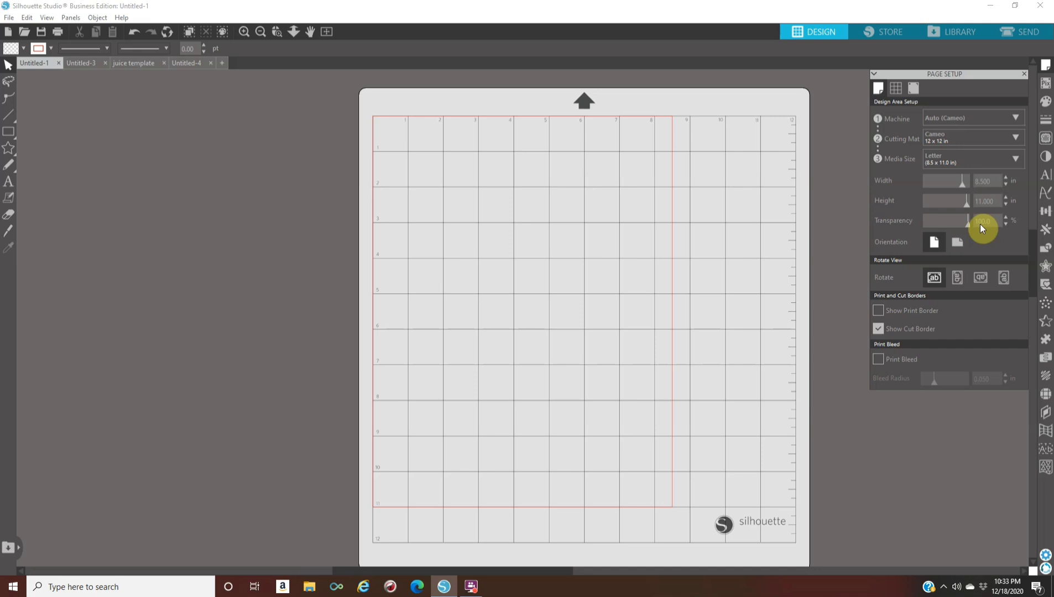
pyautogui.moveTo(972, 225); pyautogui.dragTo(893, 228)
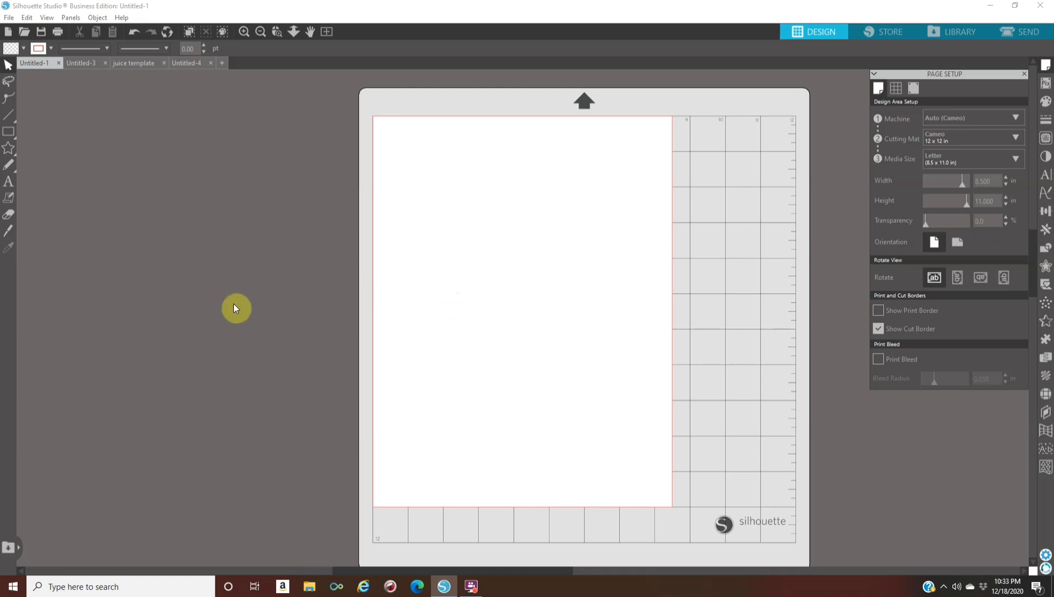
# Add the person's first name as a text object on the page in the Berlin Sans FB Demi font
pyautogui.click(8, 184)
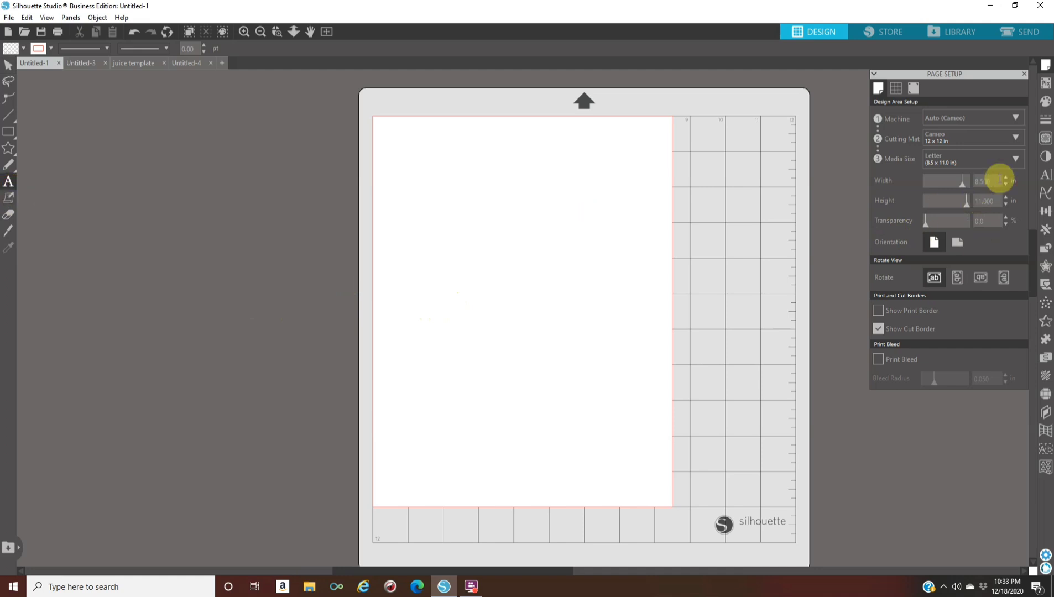
pyautogui.click(1044, 180)
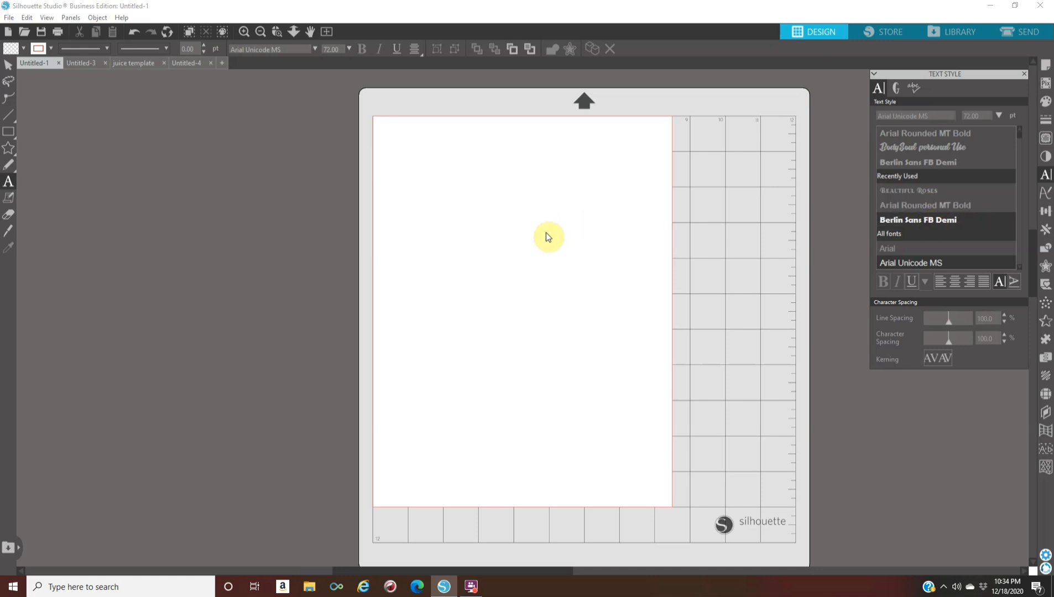
pyautogui.click(951, 163)
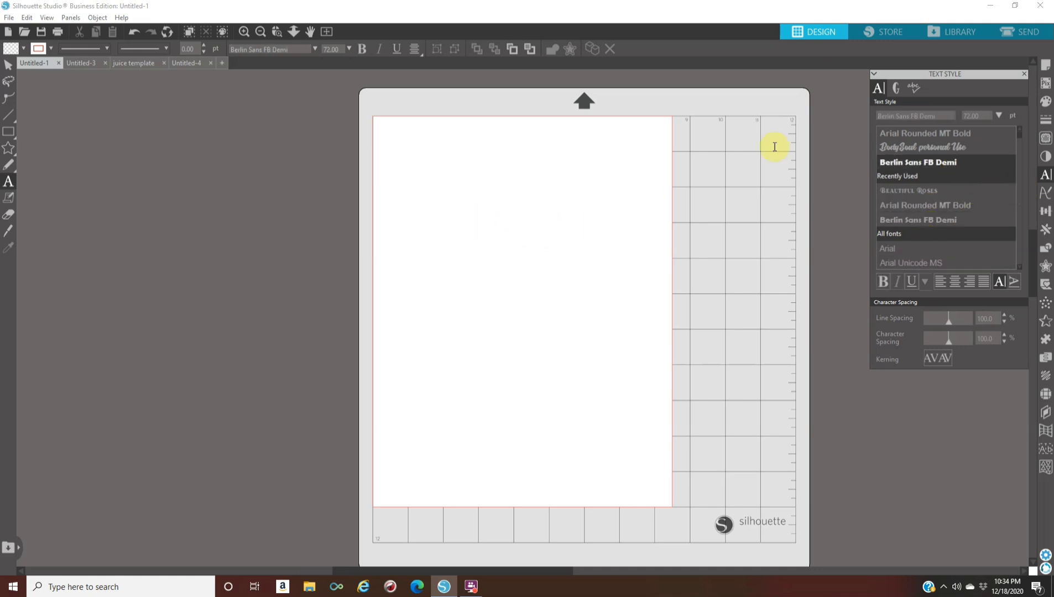
pyautogui.click(456, 256)
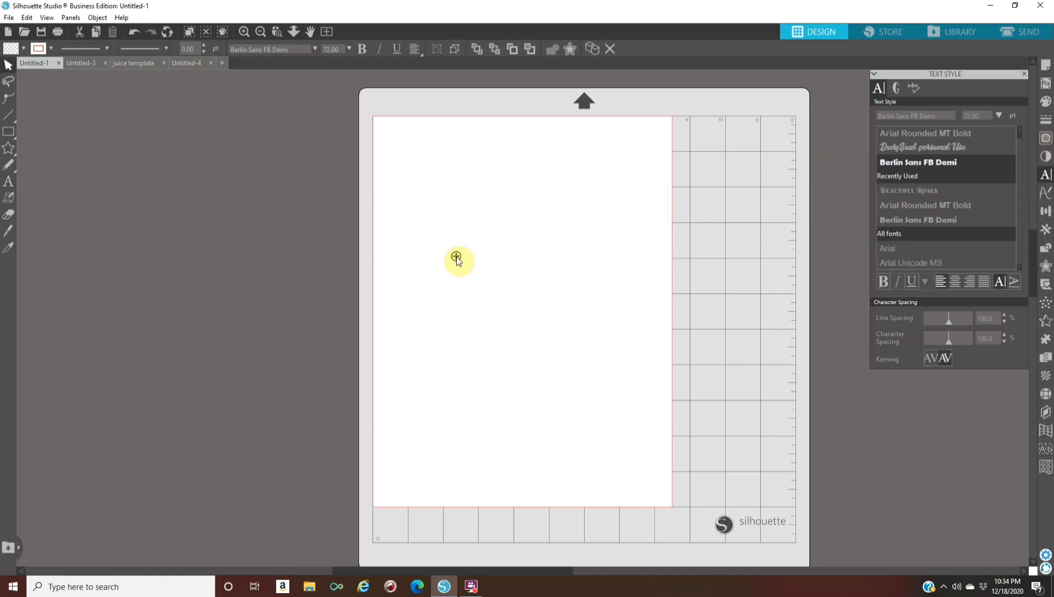
pyautogui.write('Jua')
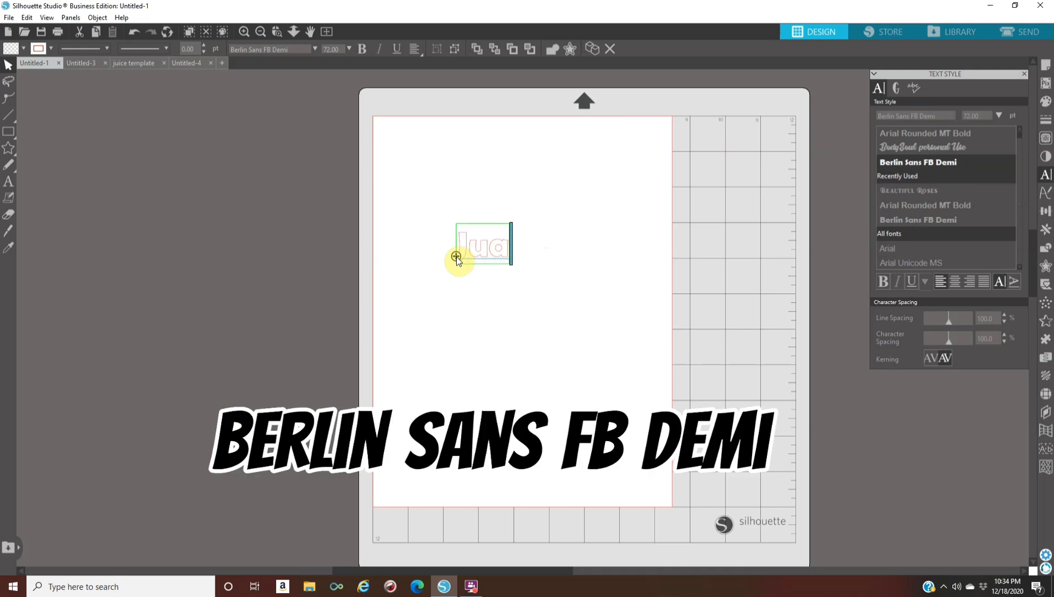
pyautogui.write('aa')
pyautogui.press('BackSpace')
pyautogui.press('BackSpace')
pyautogui.write('n')
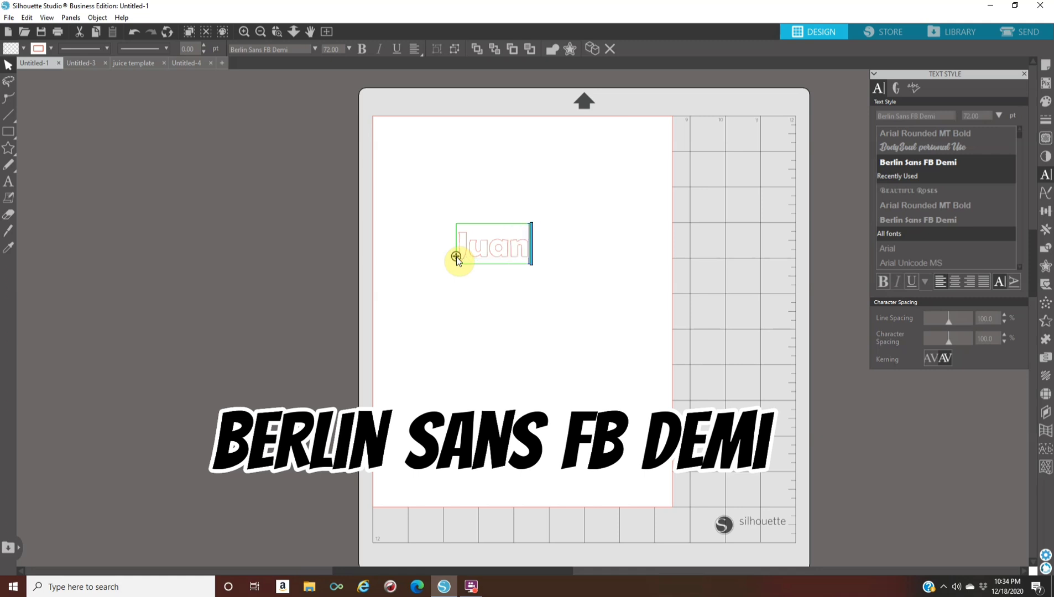
pyautogui.click(519, 342)
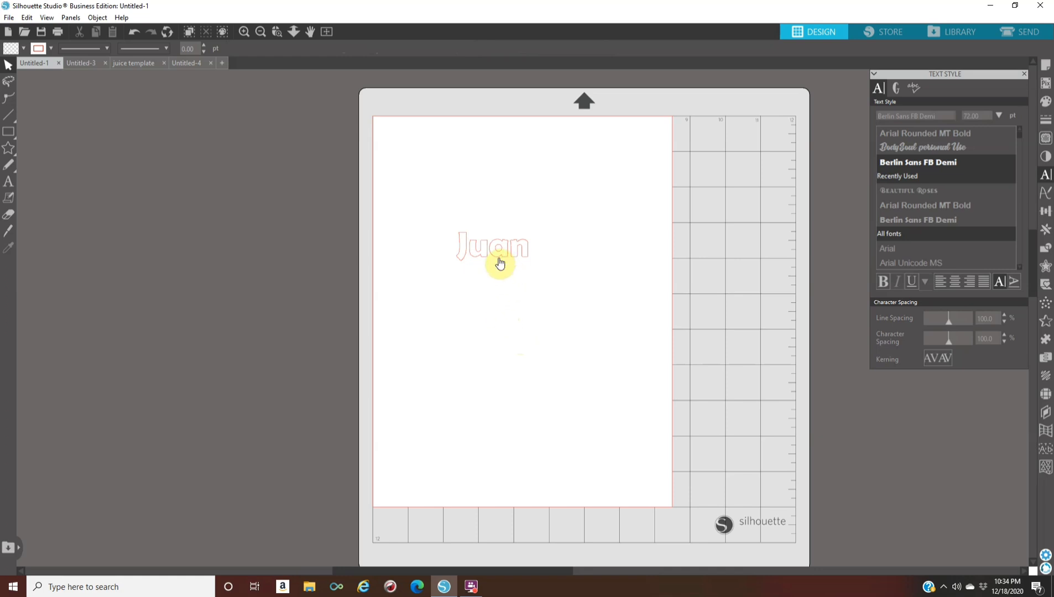
# Fill the name text with black
pyautogui.click(500, 263)
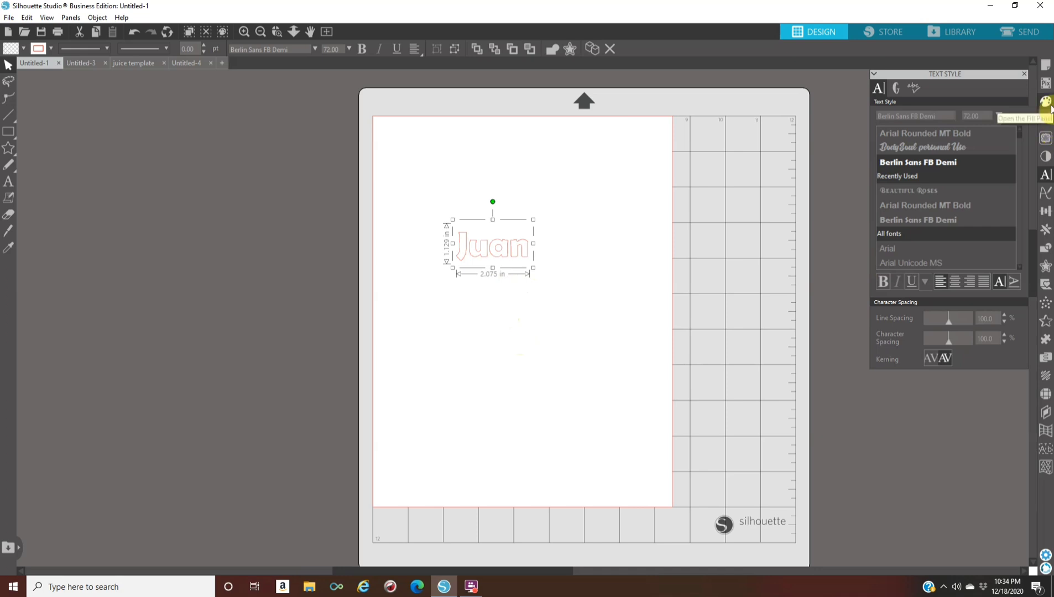
pyautogui.click(1046, 102)
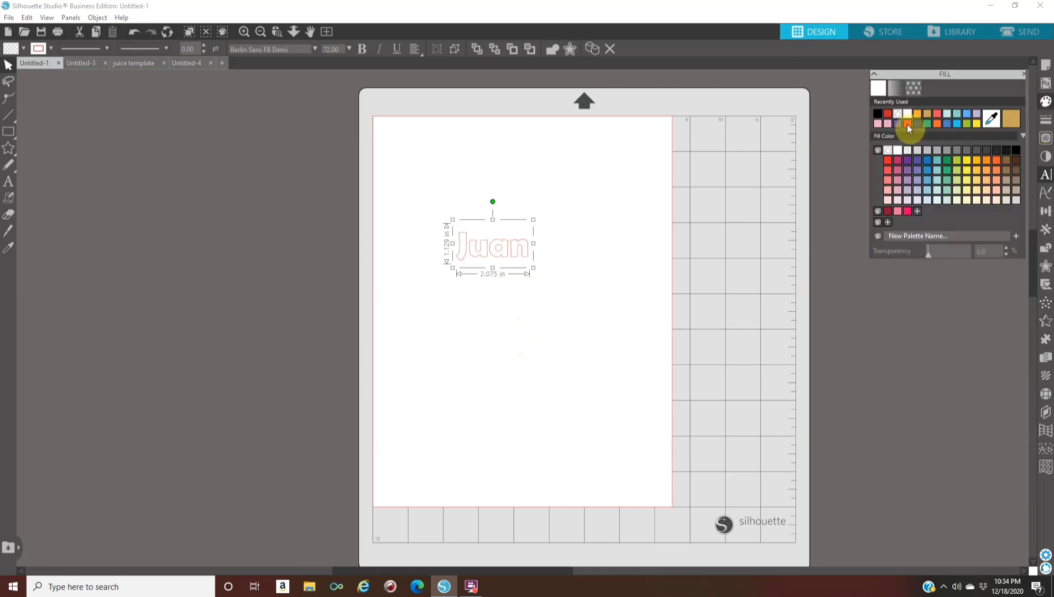
pyautogui.click(878, 113)
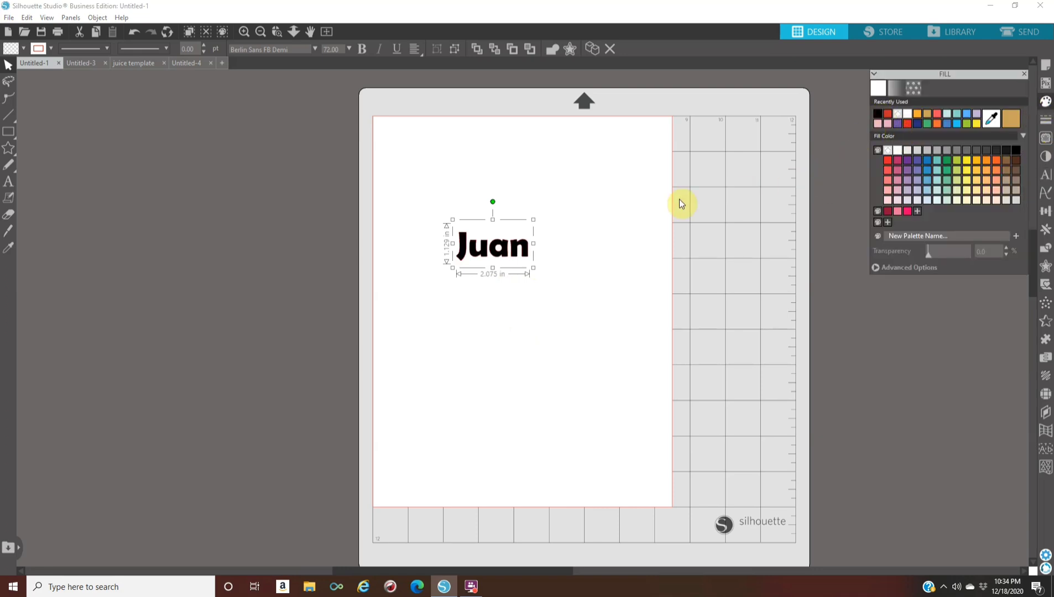
# Enlarge the name text to about 6.09 in wide and move it to the middle of the page, near the left edge
pyautogui.moveTo(532, 271); pyautogui.dragTo(673, 352)
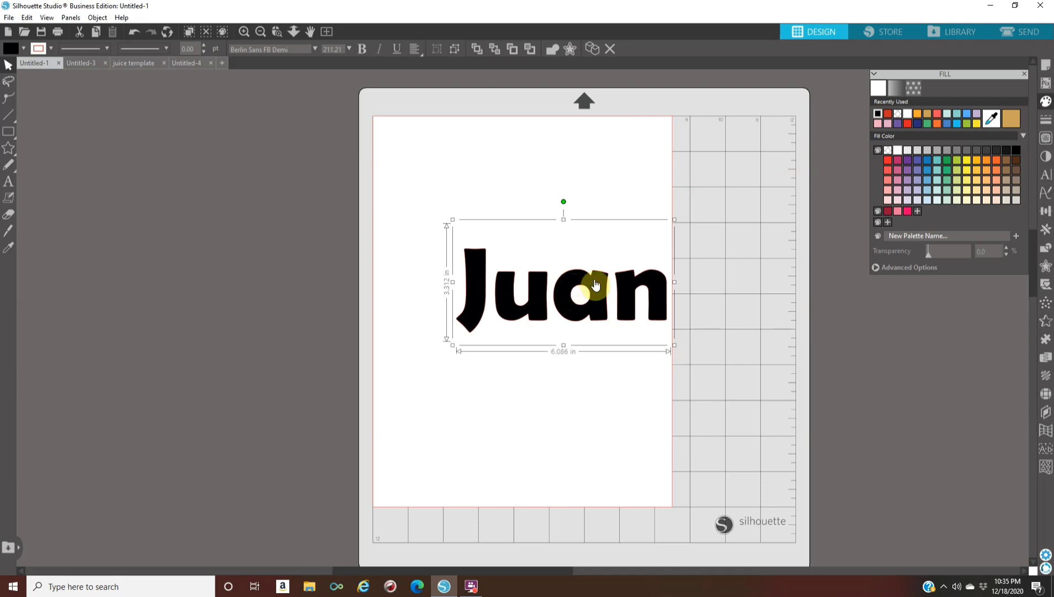
pyautogui.moveTo(595, 301); pyautogui.dragTo(525, 305)
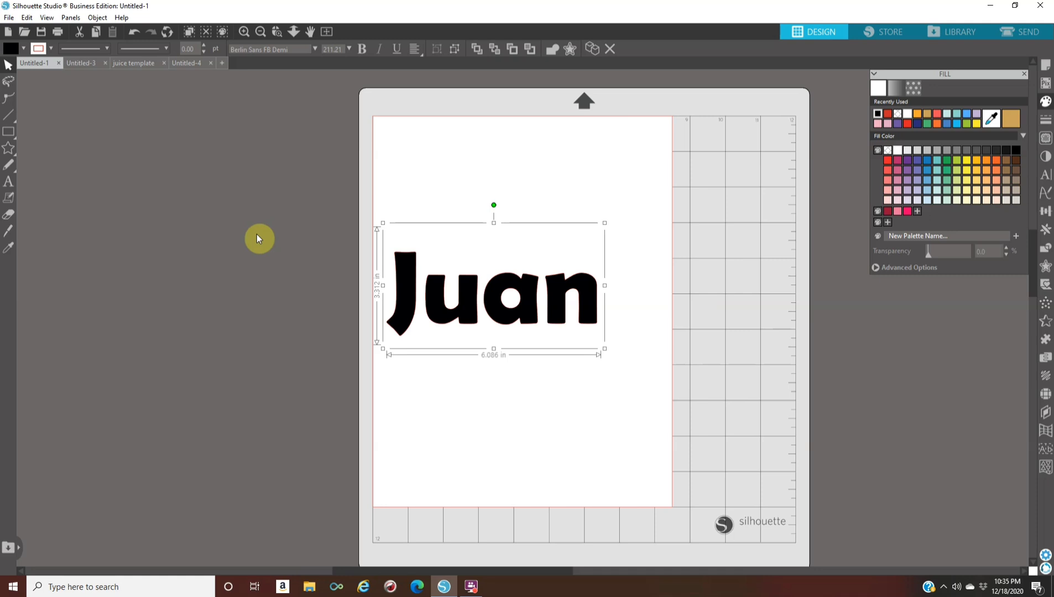
pyautogui.click(293, 167)
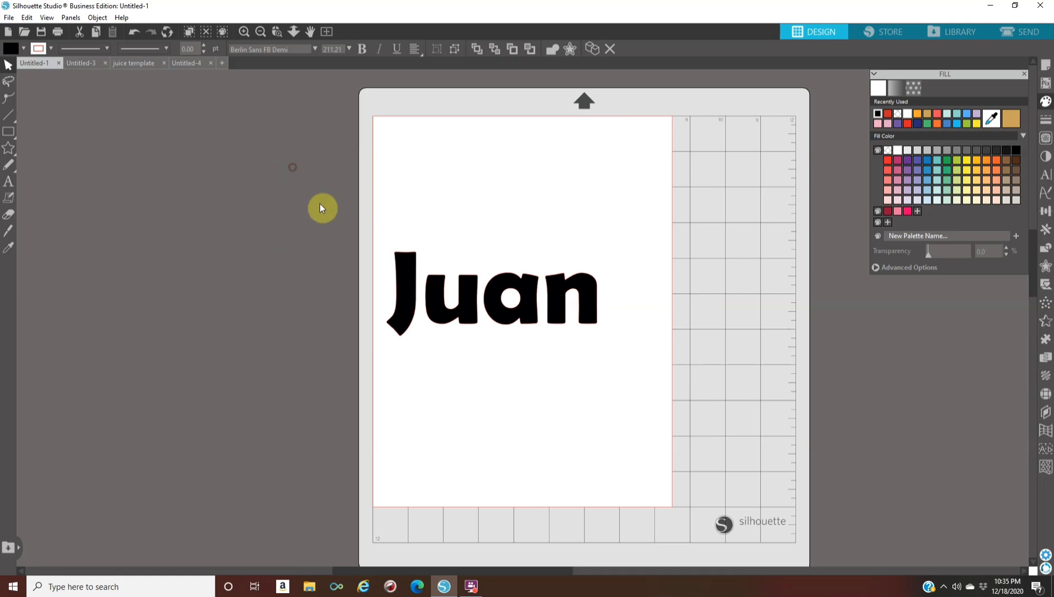
pyautogui.moveTo(399, 274); pyautogui.dragTo(408, 321)
pyautogui.click(293, 172)
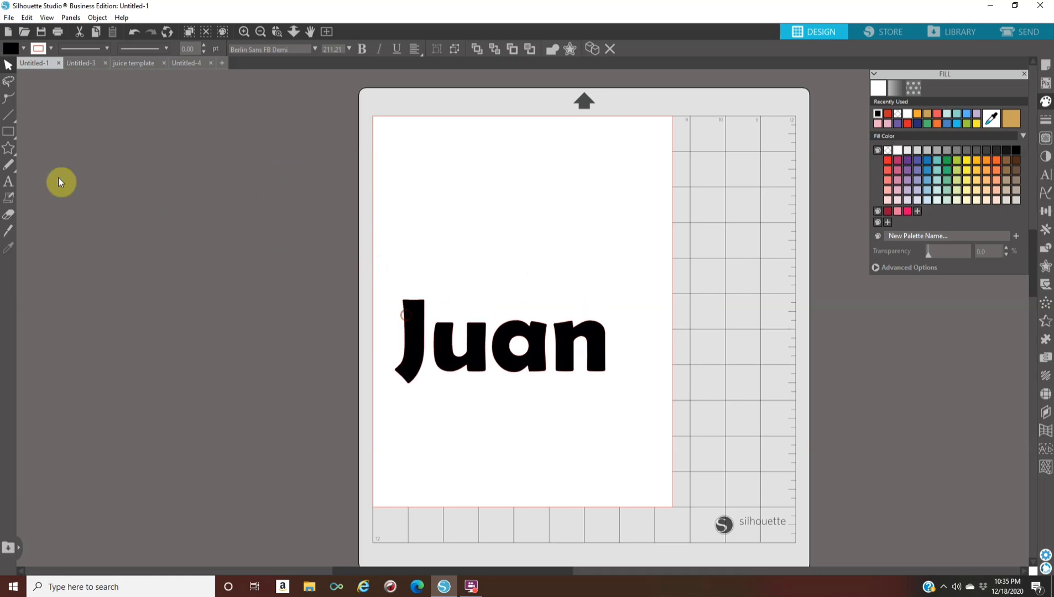
# Draw a rectangle about 7.13 in wide and 1.12 in high above the name text
pyautogui.click(8, 137)
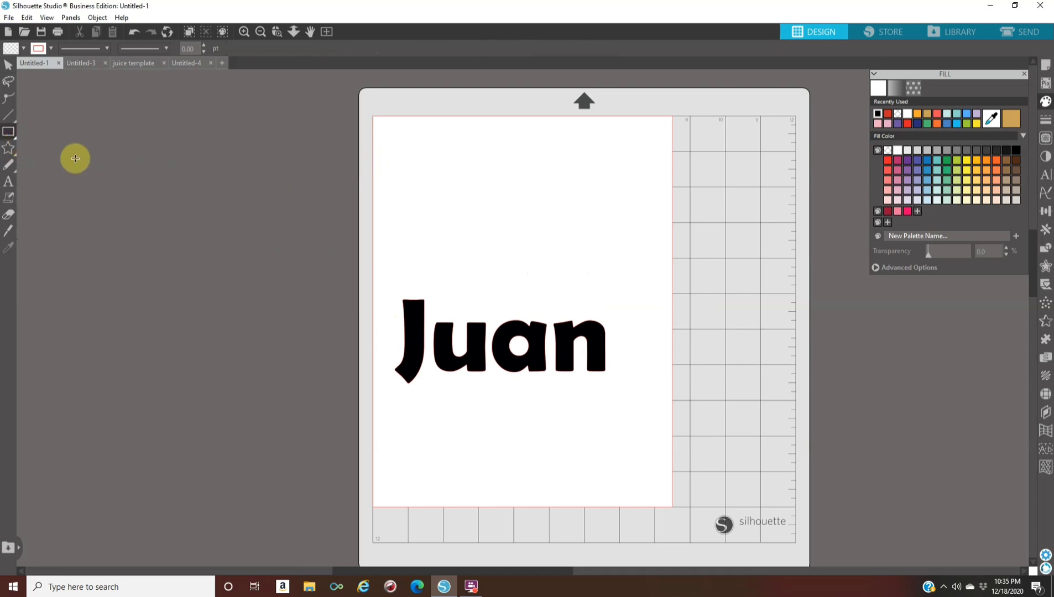
pyautogui.click(7, 132)
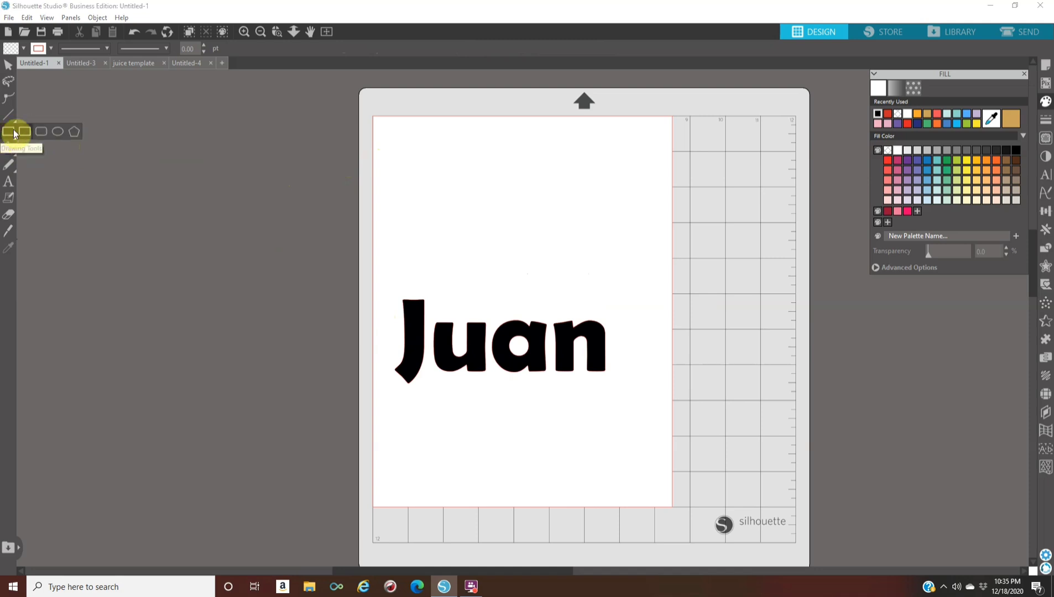
pyautogui.click(24, 132)
pyautogui.moveTo(392, 161)
pyautogui.mouseDown()
pyautogui.moveTo(439, 213)
pyautogui.moveTo(643, 201)
pyautogui.mouseUp()
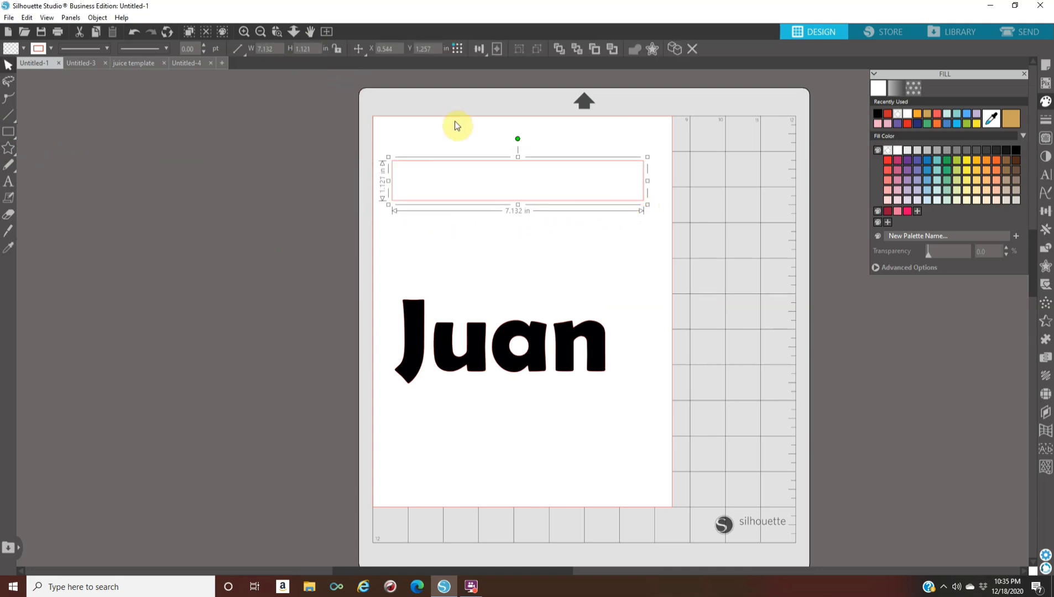
# Set the rectangle's width to 8.5 in and its height to 3 in
pyautogui.doubleClick(267, 49)
pyautogui.write('8.500')
pyautogui.press('Tab')
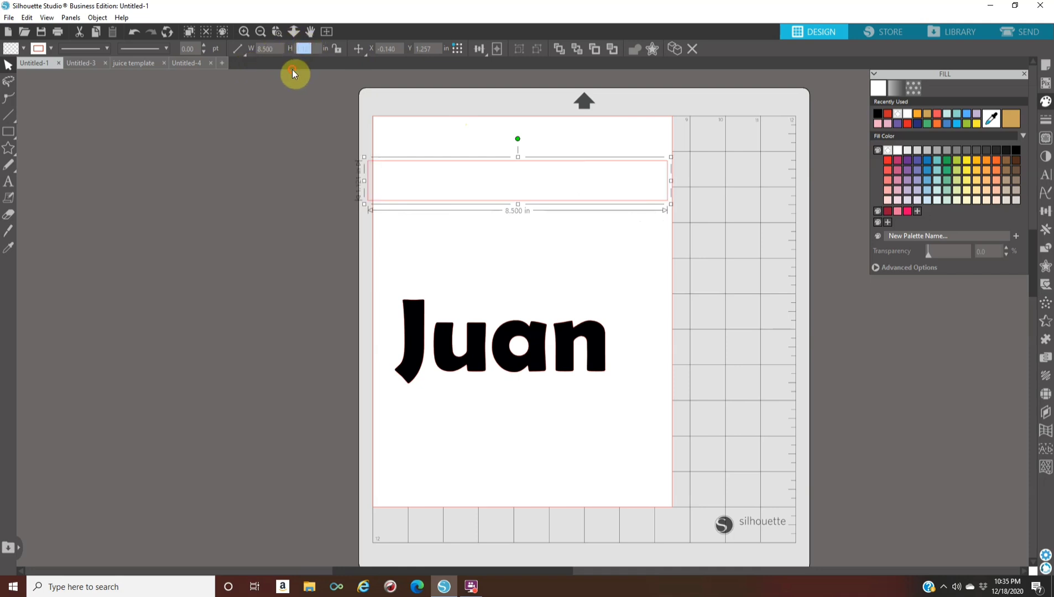
pyautogui.press('Tab')
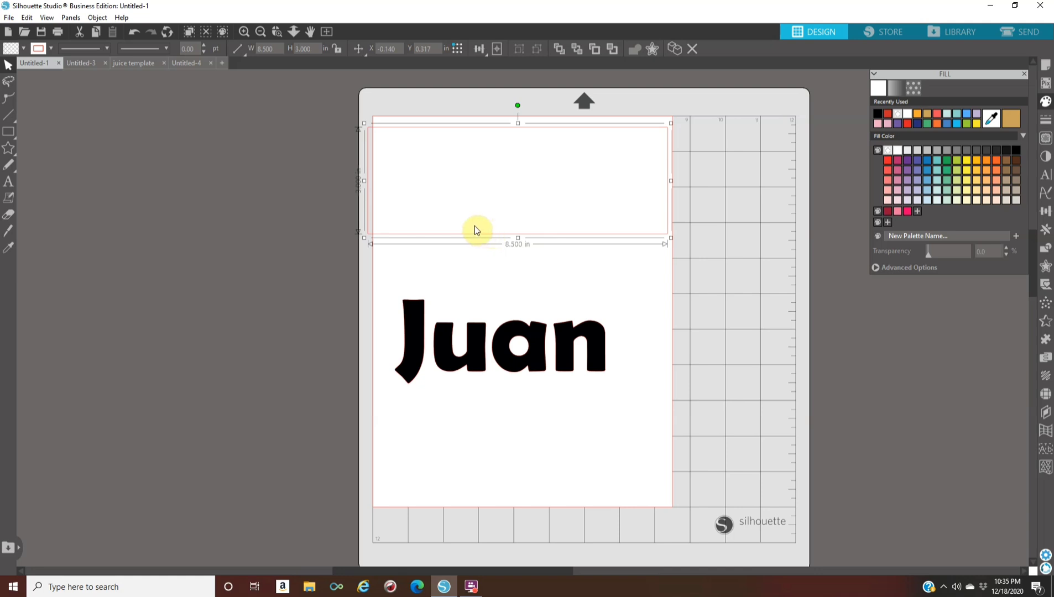
# Fill the rectangle with coral red and position it across the upper part of the page, above the name text
pyautogui.click(937, 114)
pyautogui.moveTo(451, 180); pyautogui.dragTo(473, 197)
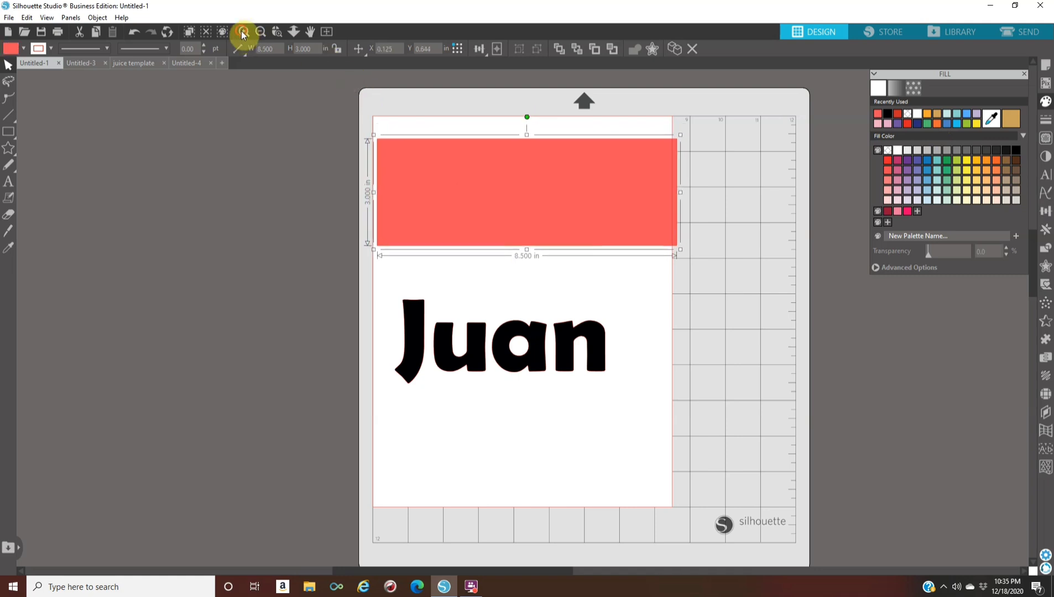
pyautogui.click(242, 32)
pyautogui.moveTo(504, 123); pyautogui.dragTo(500, 171)
# Bring the name text to the front and place it on top of the coral rectangle
pyautogui.click(457, 366)
pyautogui.rightClick(457, 363)
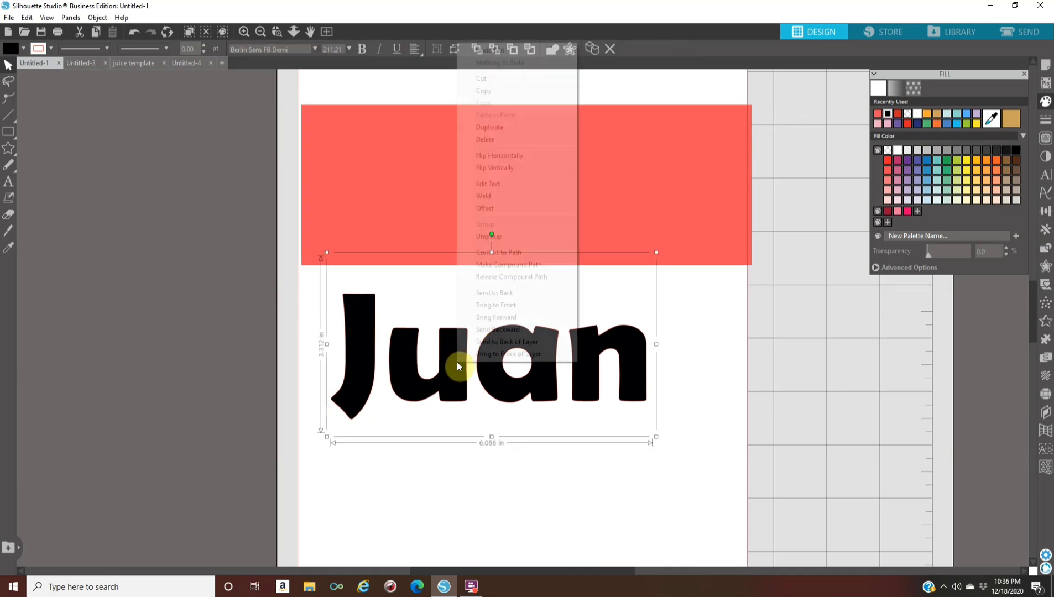
pyautogui.click(494, 309)
pyautogui.moveTo(459, 395); pyautogui.dragTo(486, 223)
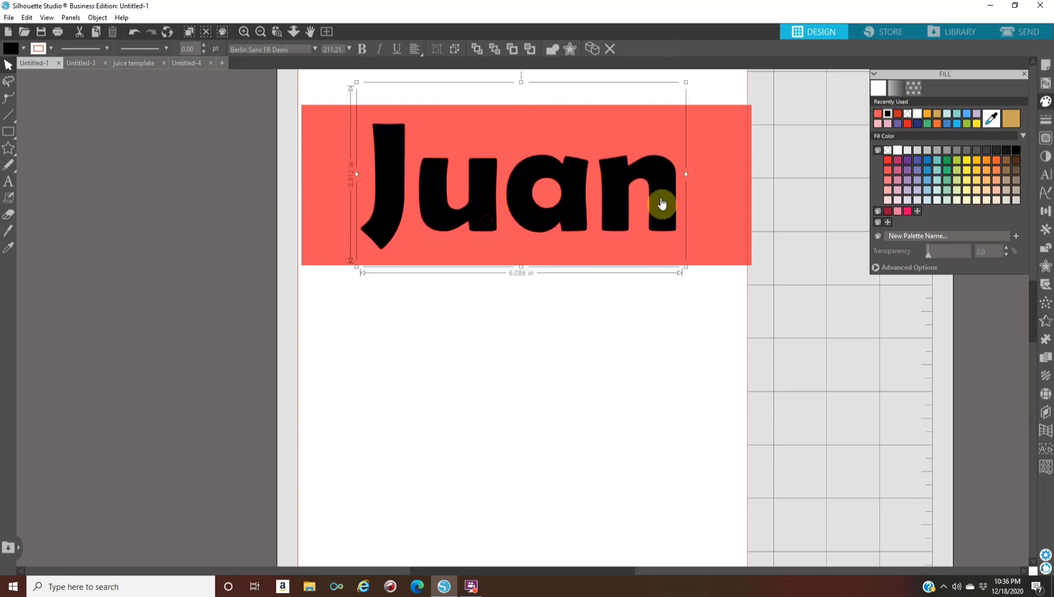
# Enlarge the name text to about 8.48 in wide and align it so it spans the coral rectangle's width
pyautogui.moveTo(686, 268); pyautogui.dragTo(786, 293)
pyautogui.moveTo(517, 228); pyautogui.dragTo(476, 203)
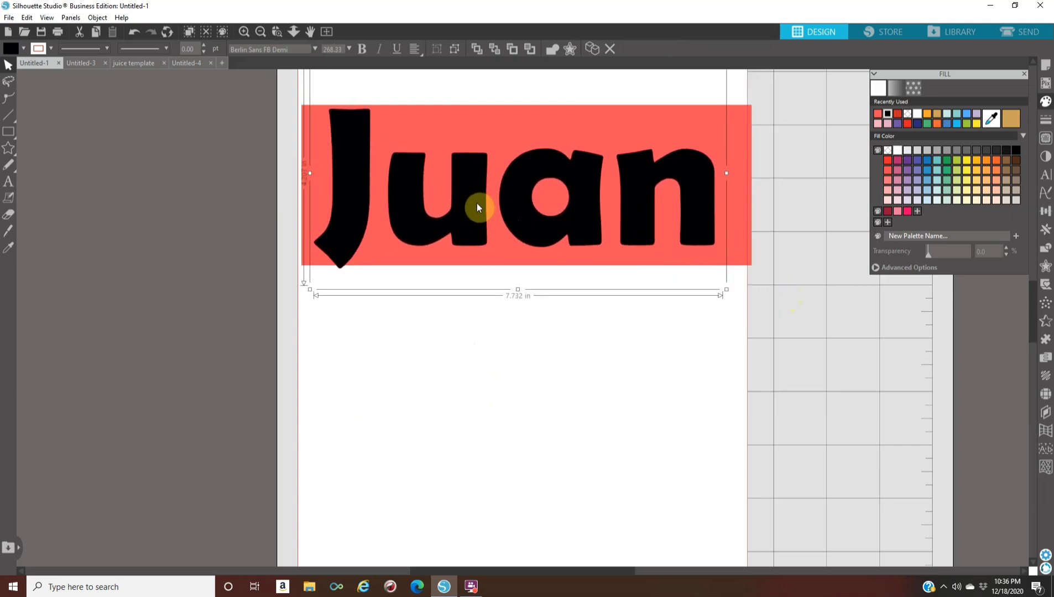
pyautogui.moveTo(726, 289); pyautogui.dragTo(750, 299)
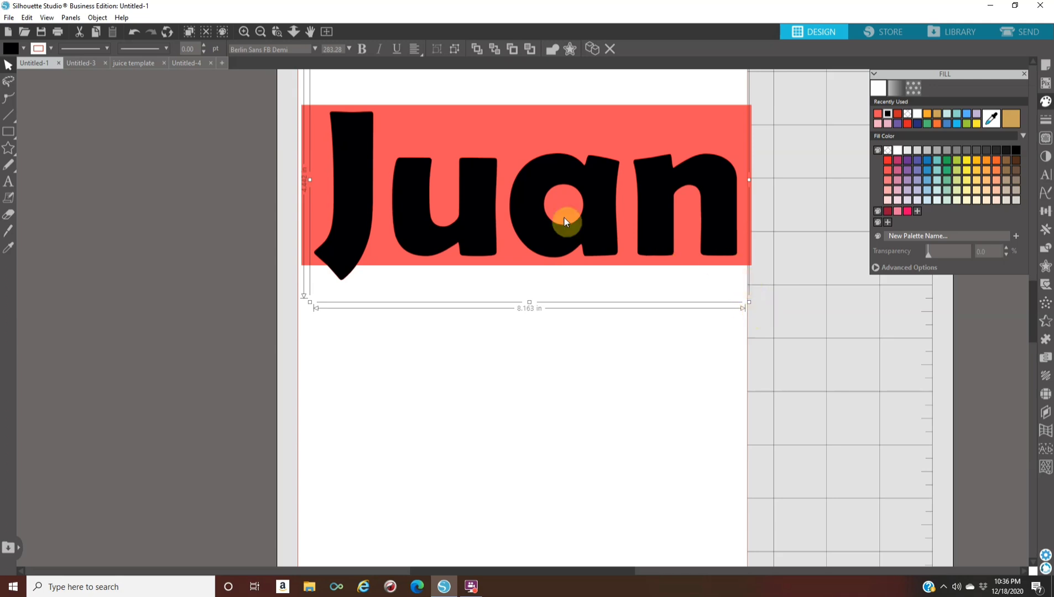
pyautogui.moveTo(478, 224); pyautogui.dragTo(476, 217)
pyautogui.moveTo(745, 303); pyautogui.dragTo(761, 307)
pyautogui.moveTo(726, 216); pyautogui.dragTo(720, 217)
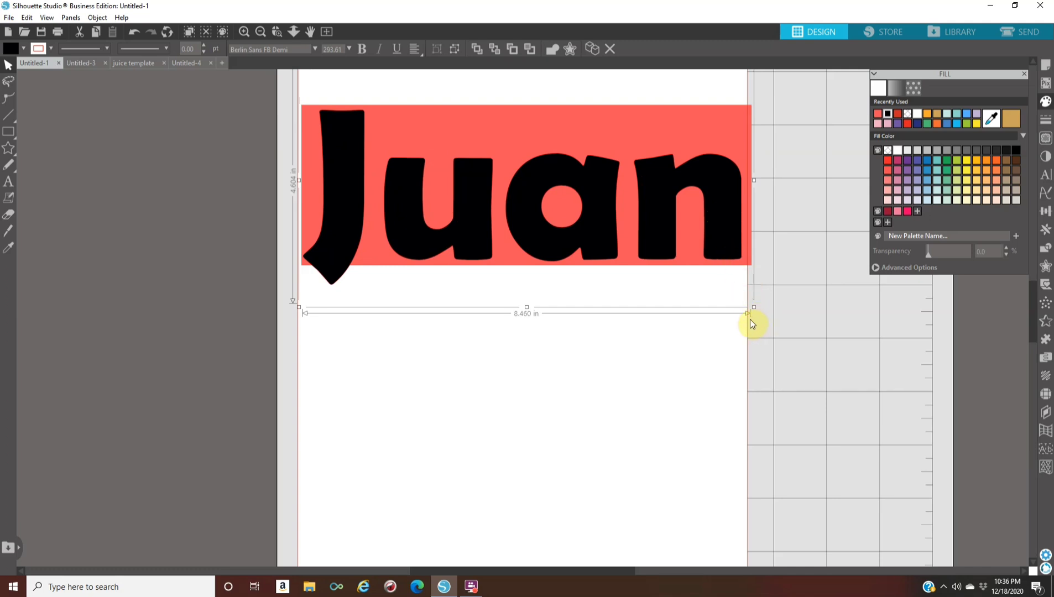
pyautogui.moveTo(752, 308); pyautogui.dragTo(755, 308)
# Move the coral rectangle off the page to the empty area beside the mat, leaving the name text in place
pyautogui.moveTo(517, 160); pyautogui.dragTo(90, 346)
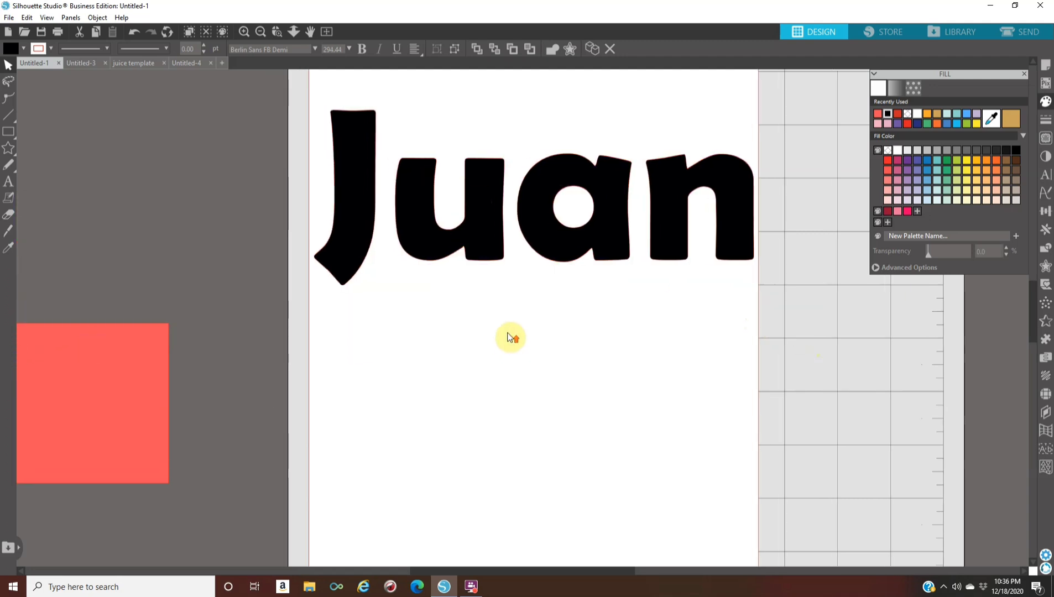
pyautogui.scroll(5, 509, 336)
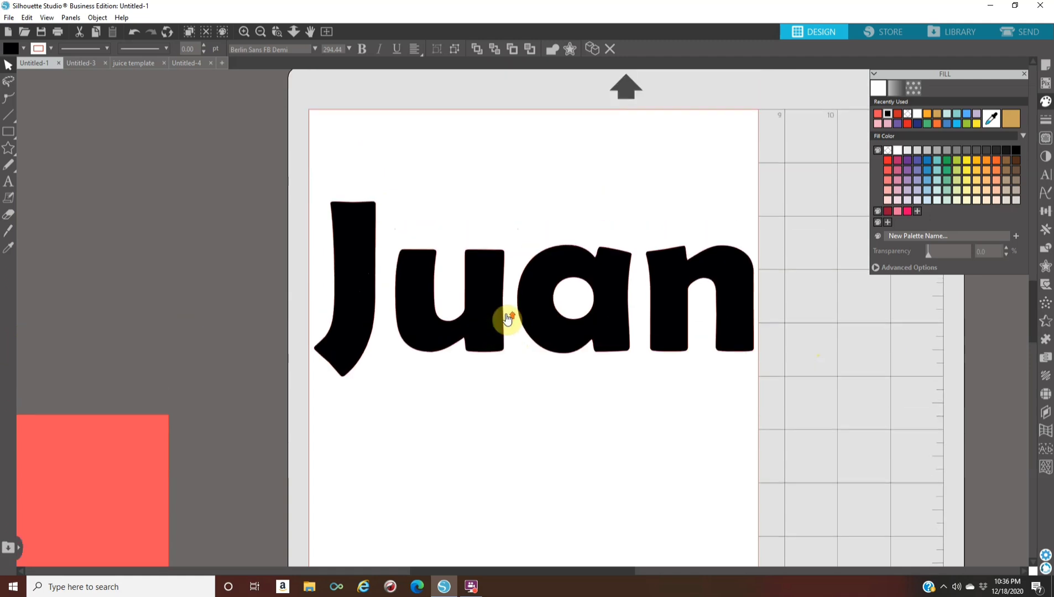
pyautogui.scroll(1, 504, 314)
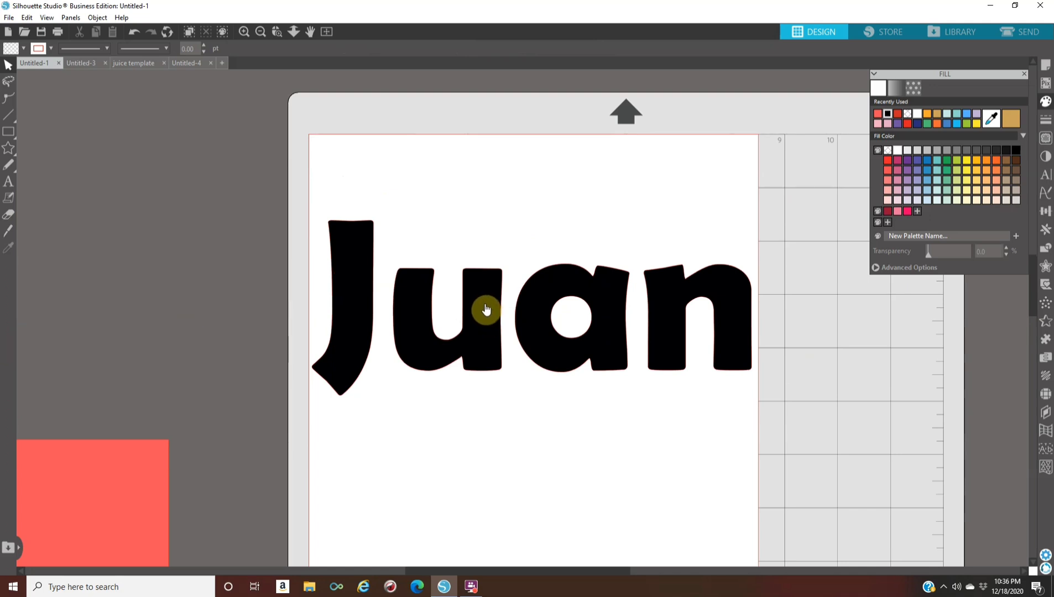
# Flip the name text horizontally and move it up to the page's upper edge, keeping it within the page width
pyautogui.click(485, 308)
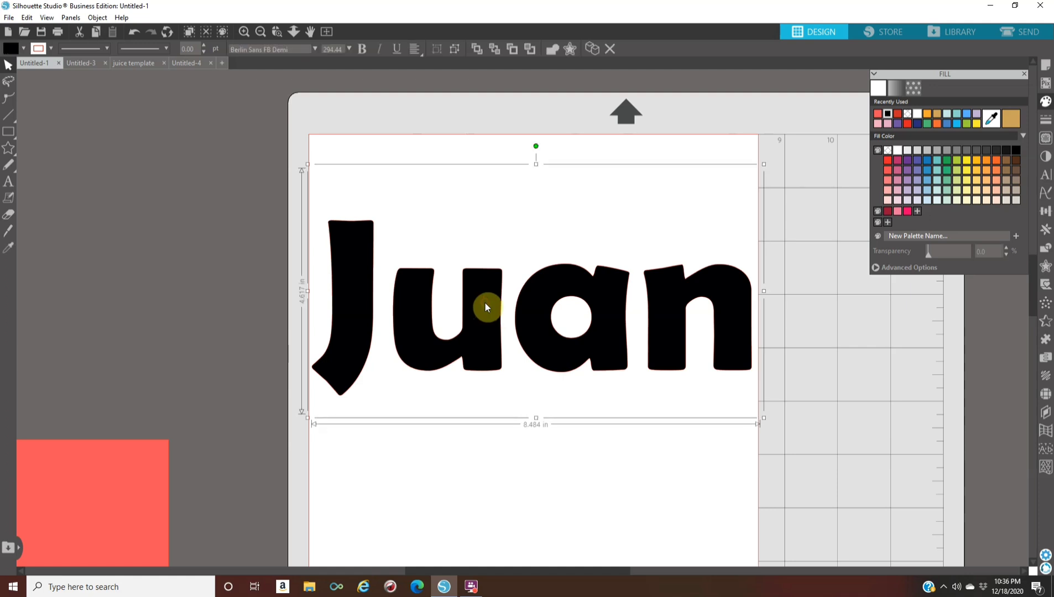
pyautogui.rightClick(486, 307)
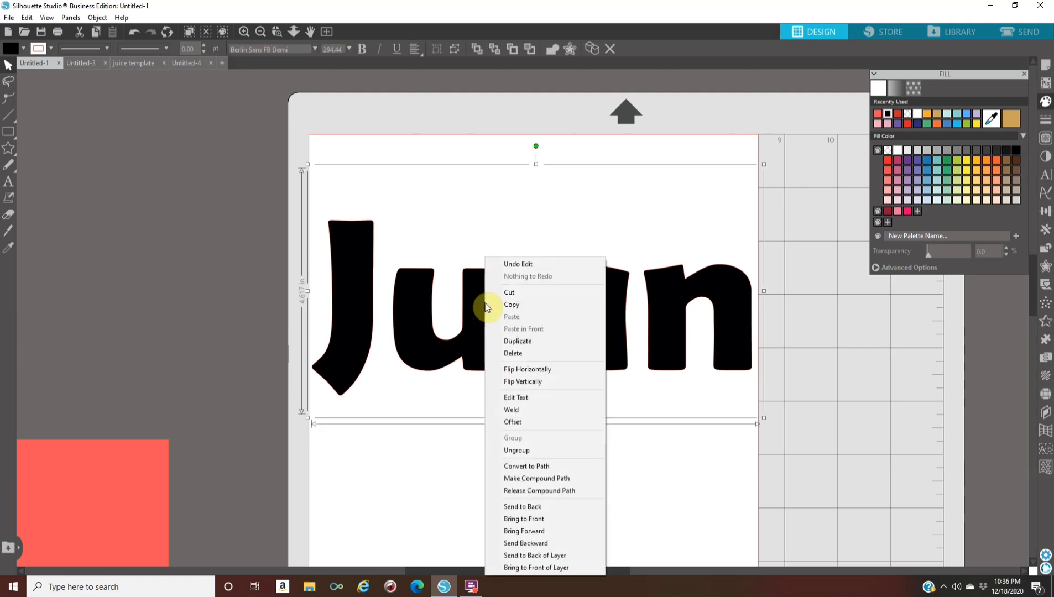
pyautogui.click(540, 370)
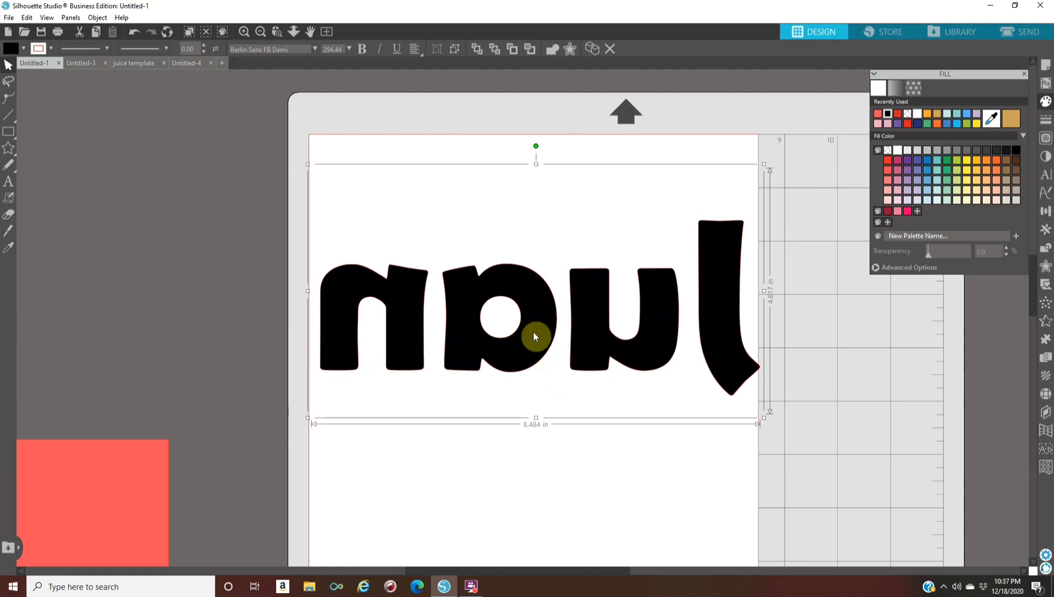
pyautogui.moveTo(517, 332); pyautogui.dragTo(512, 263)
pyautogui.click(178, 292)
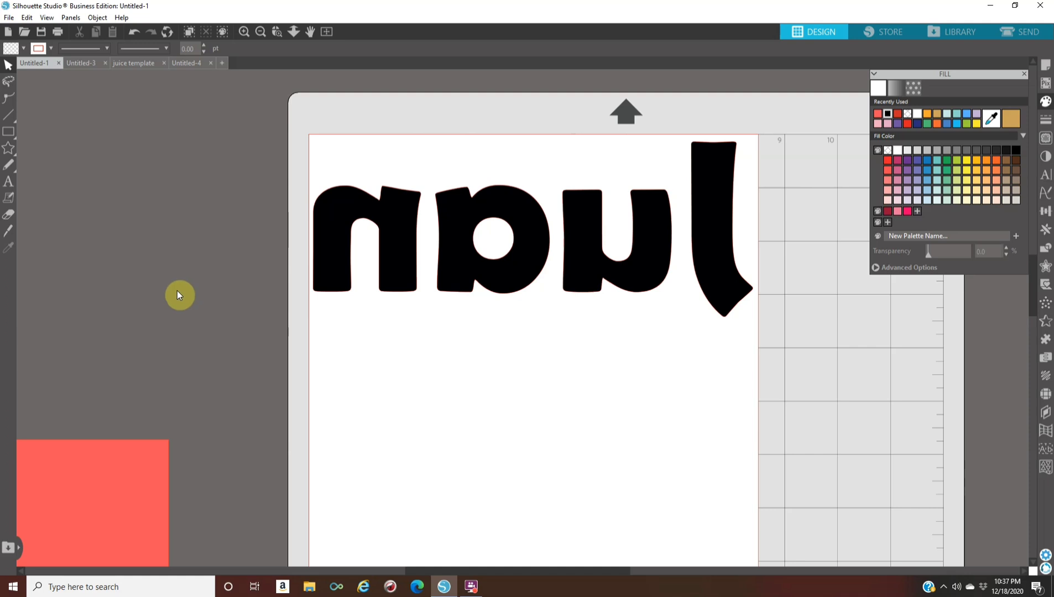
# In the send setup, set Tool 1's material to the user-defined Vinyl, Glossy (1) and assign the name text the Cut line type
pyautogui.click(1024, 35)
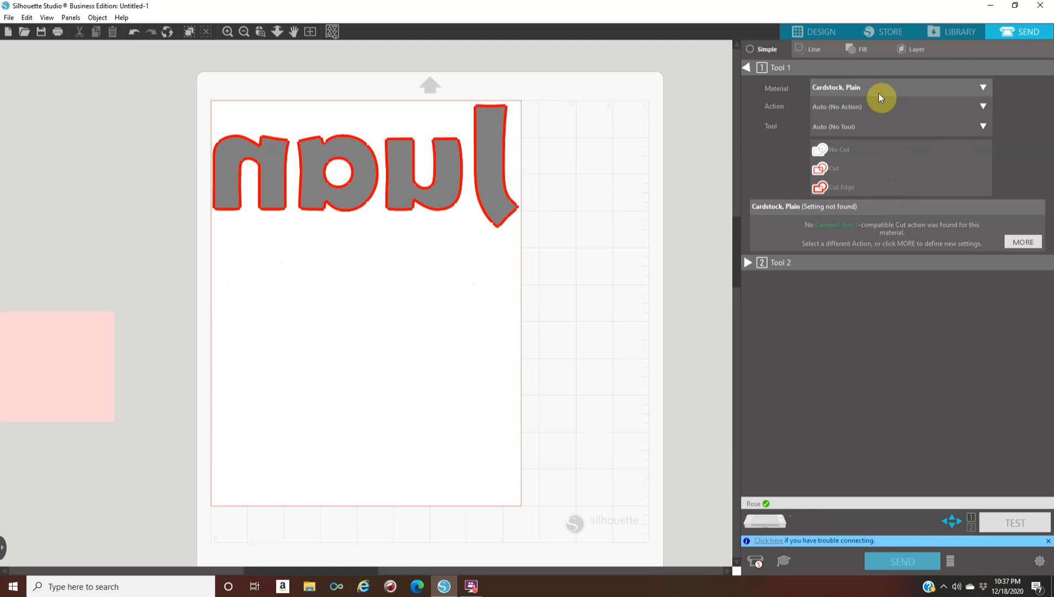
pyautogui.click(880, 96)
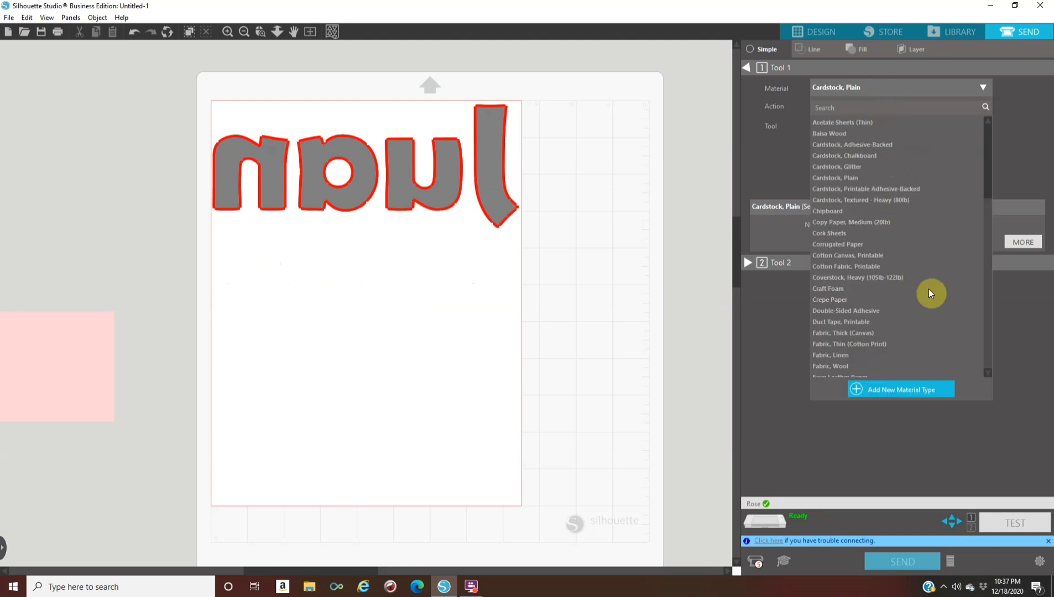
pyautogui.scroll(-4, 989, 320)
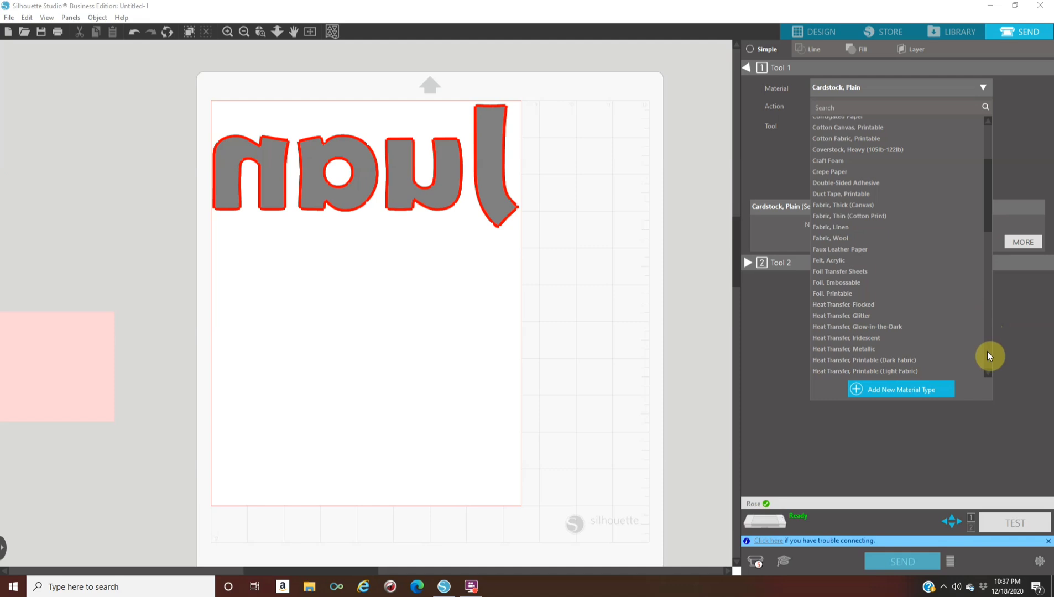
pyautogui.scroll(-8, 990, 373)
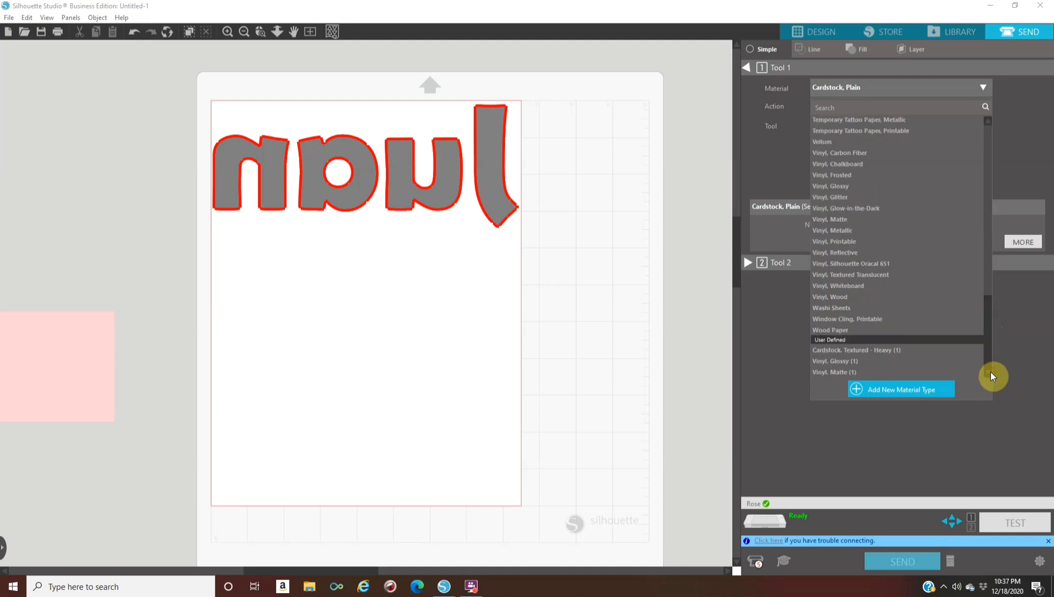
pyautogui.click(871, 364)
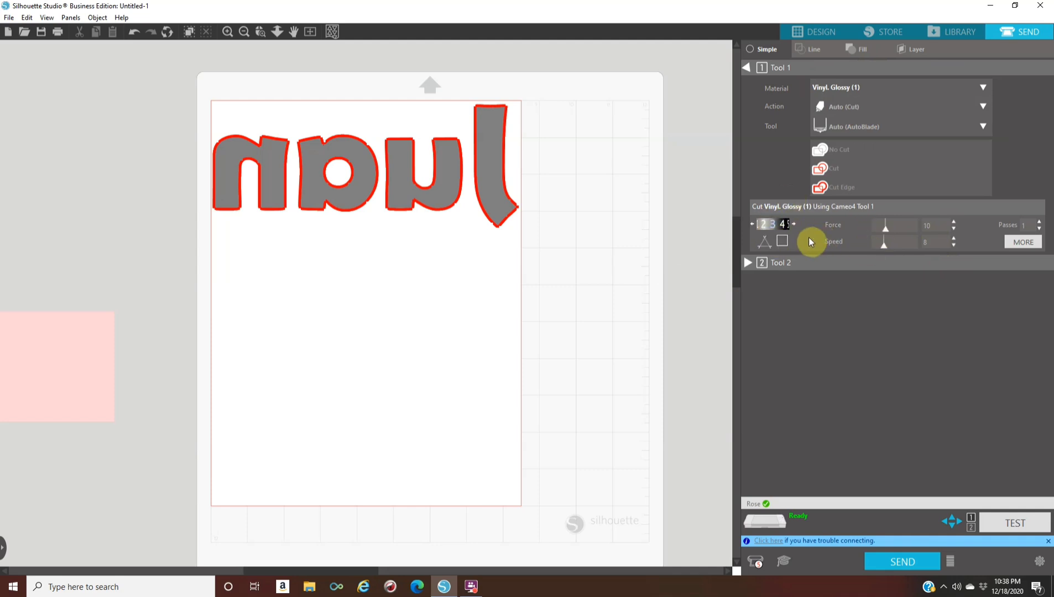
pyautogui.click(432, 189)
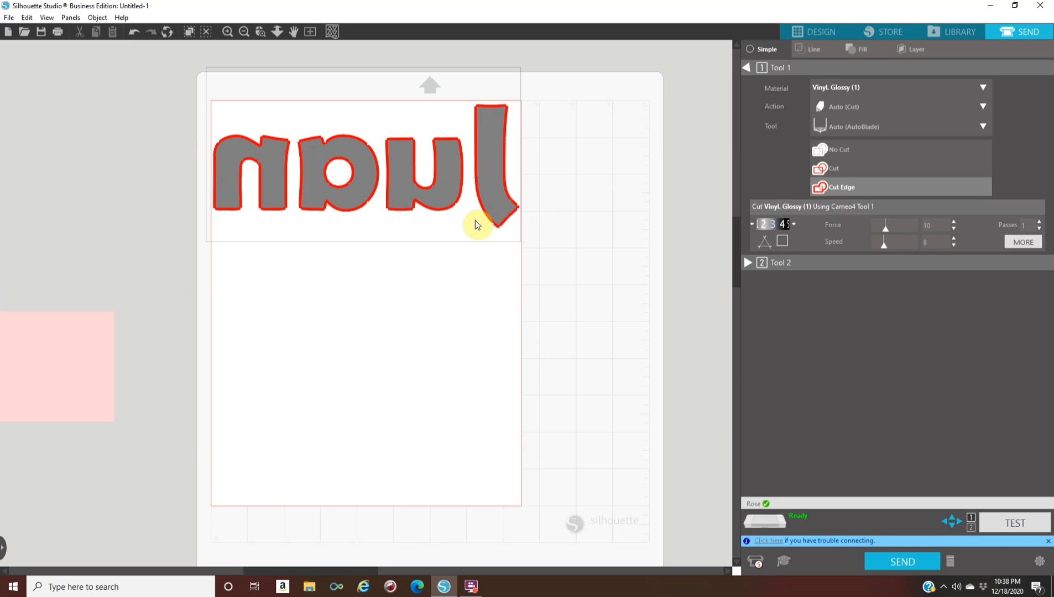
pyautogui.click(833, 173)
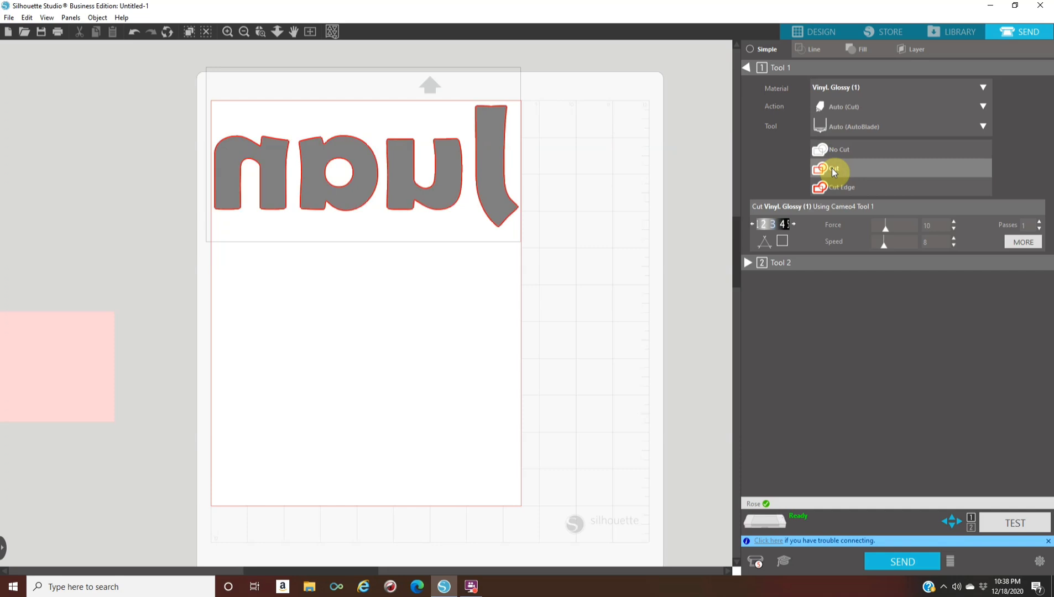